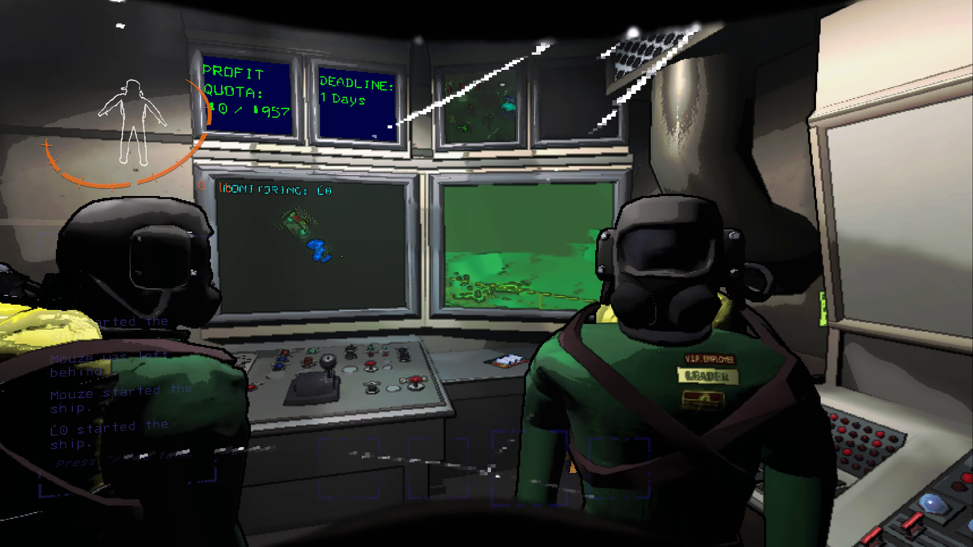
Walk from the cockpit down the corridor, across the catwalk and off the ship onto 7 Dine
{"action": "key", "text": "w"}
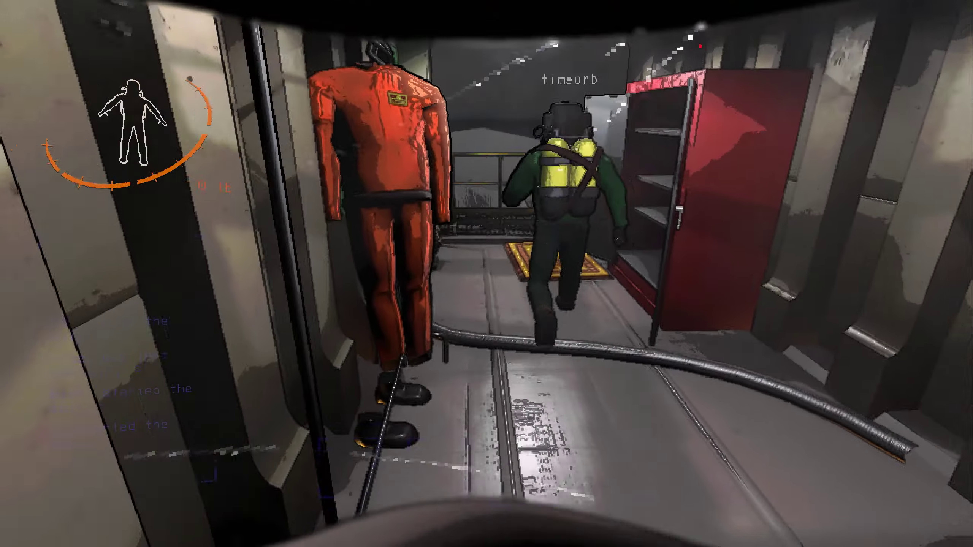
{"action": "key", "text": "w"}
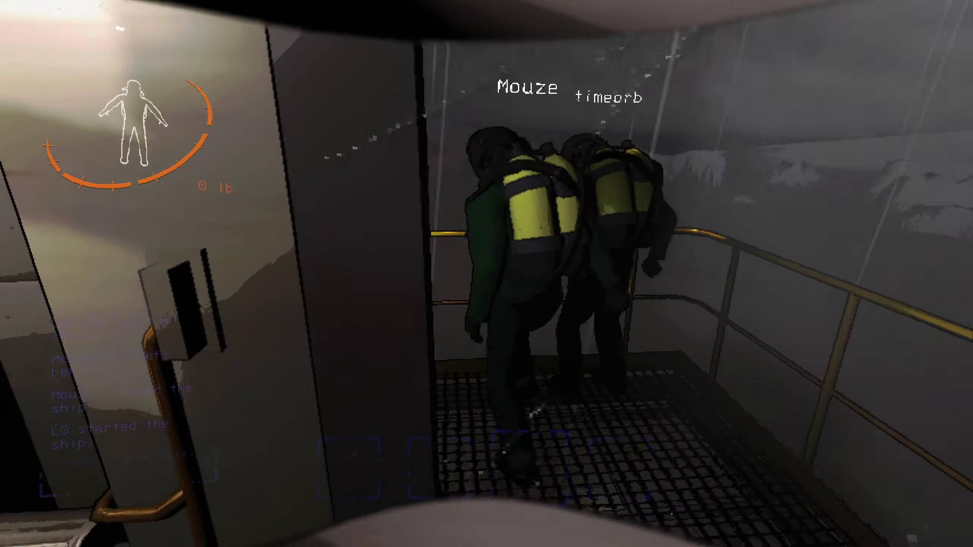
{"action": "key", "text": "w"}
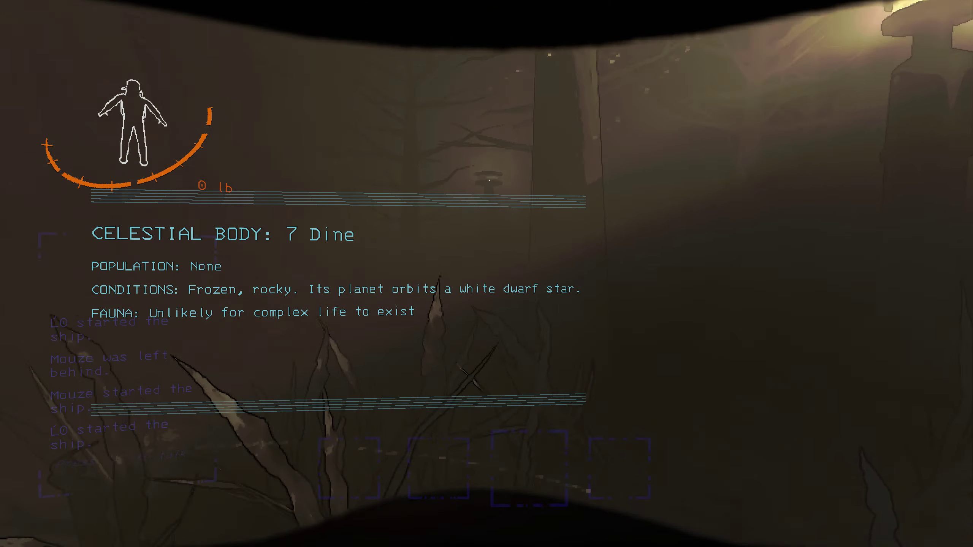
Walk and sprint through the dark foggy forest, past the lamp pillar, toward the teal lamps
{"action": "key", "text": "w"}
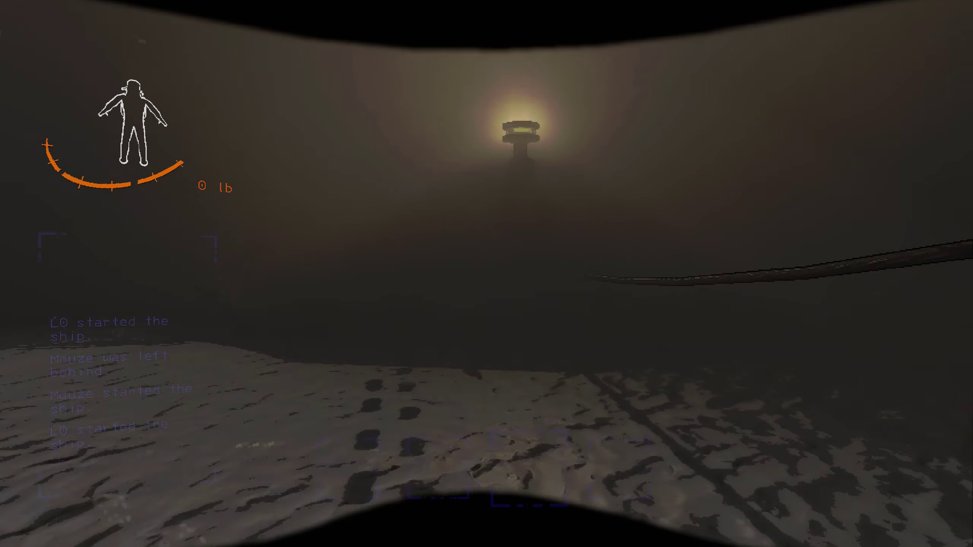
{"action": "key", "text": "w"}
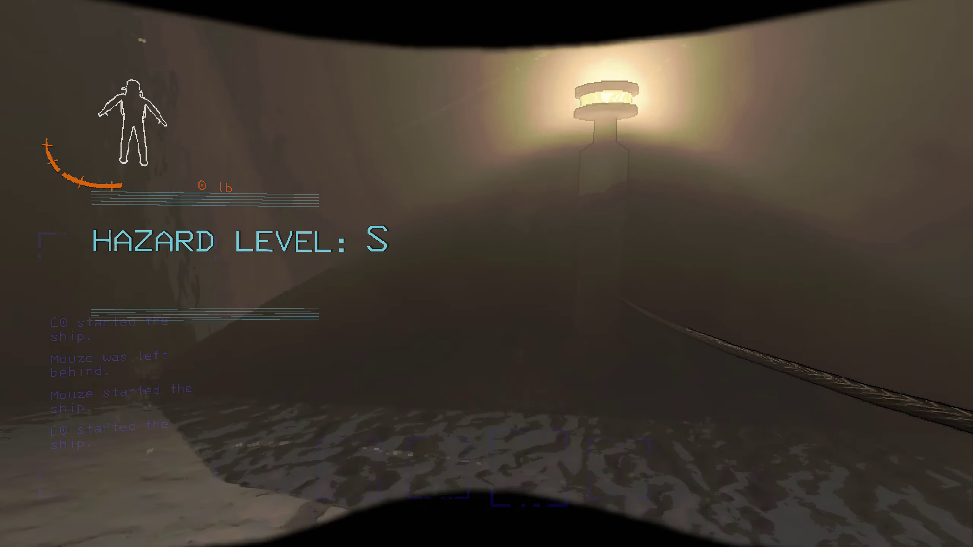
{"action": "key", "text": "w"}
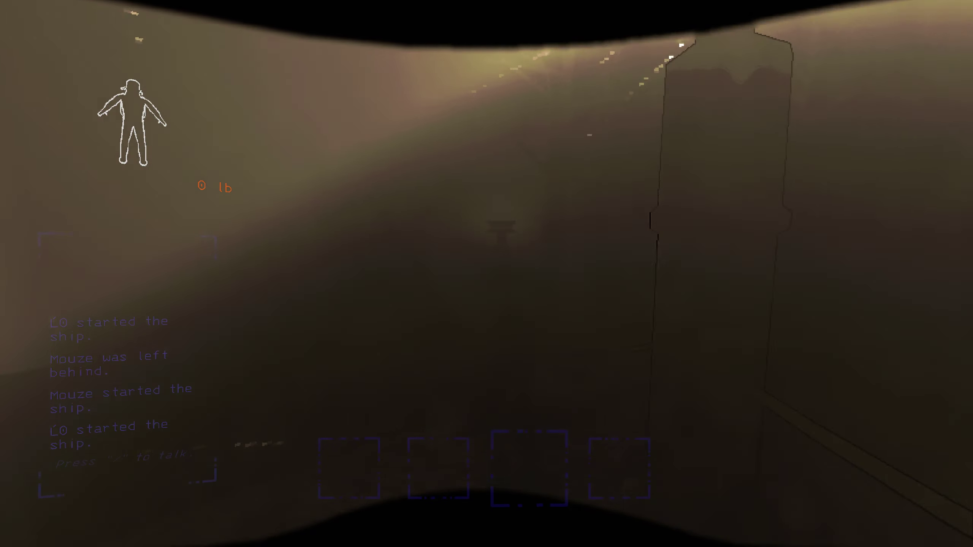
{"action": "key", "text": "w"}
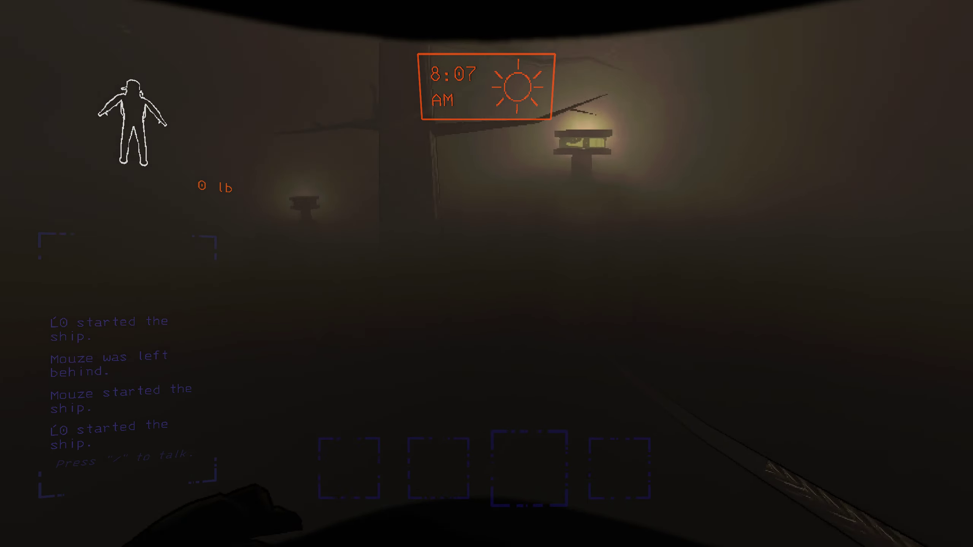
{"action": "key", "text": "w"}
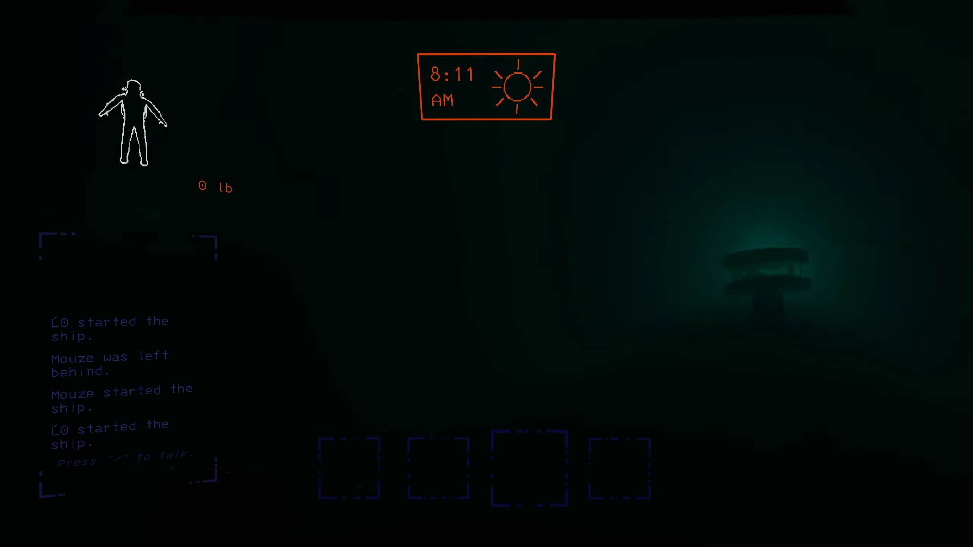
{"action": "key", "text": "w"}
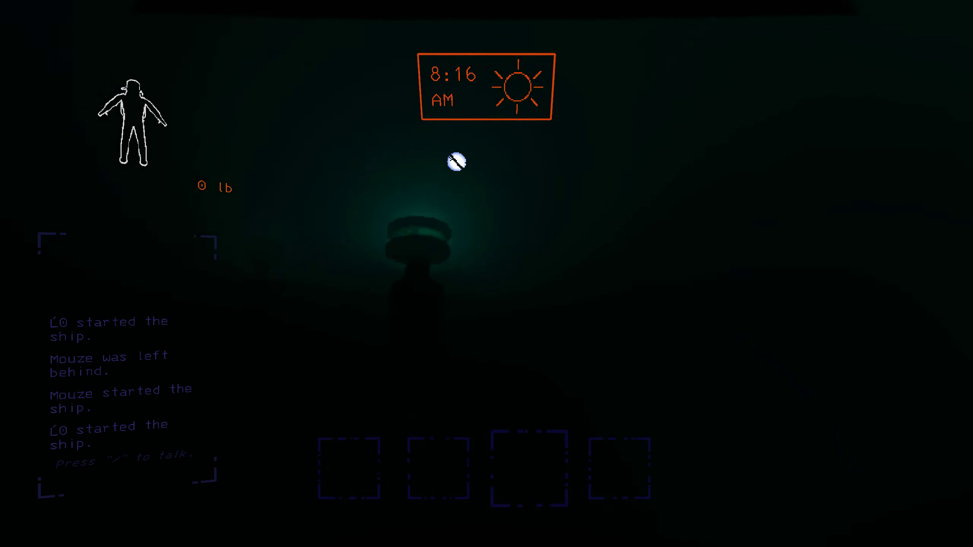
{"action": "key", "text": "w"}
{"action": "key", "text": "w"}
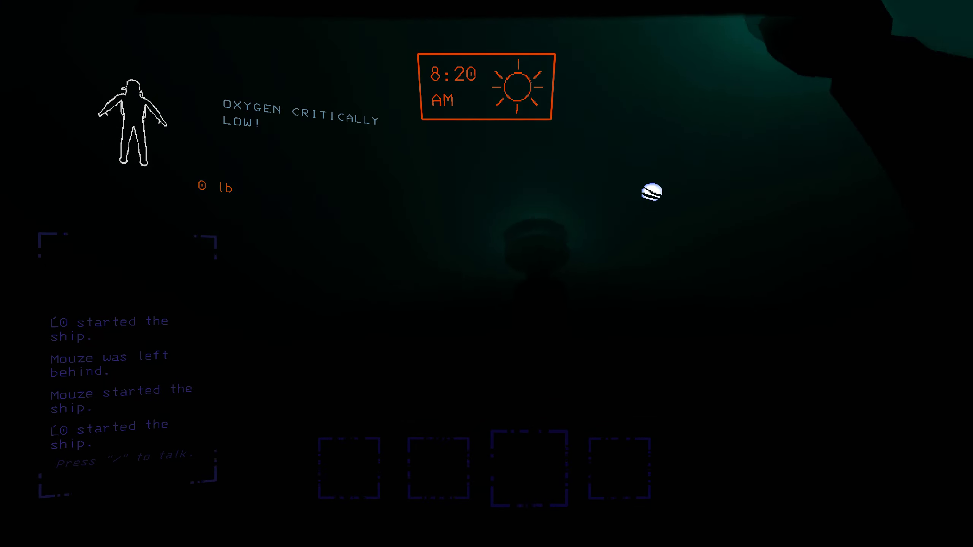
{"action": "key", "text": "w"}
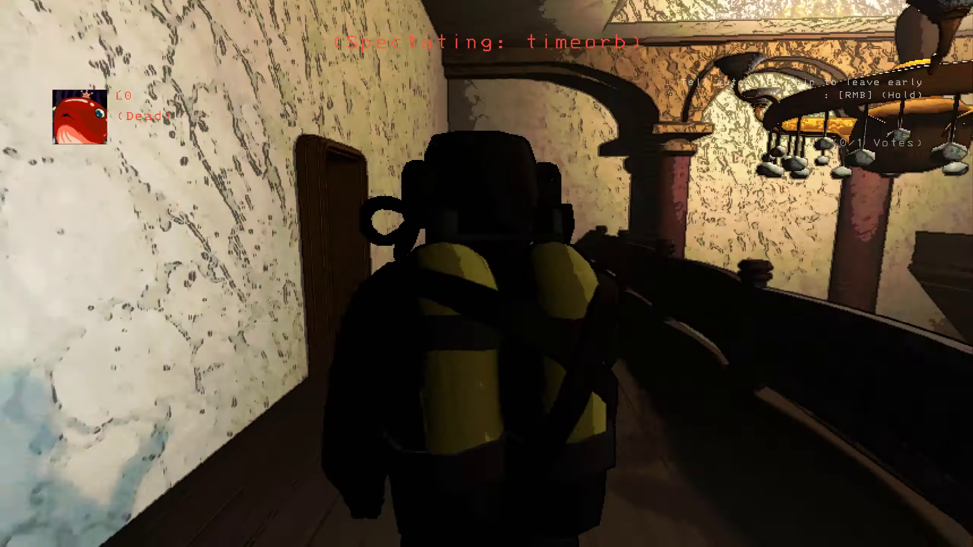
Cycle the spectator camera between Mouze and timeorb, ending on timeorb in the dark library halls
{"action": "left_click", "coordinate": [487, 274]}
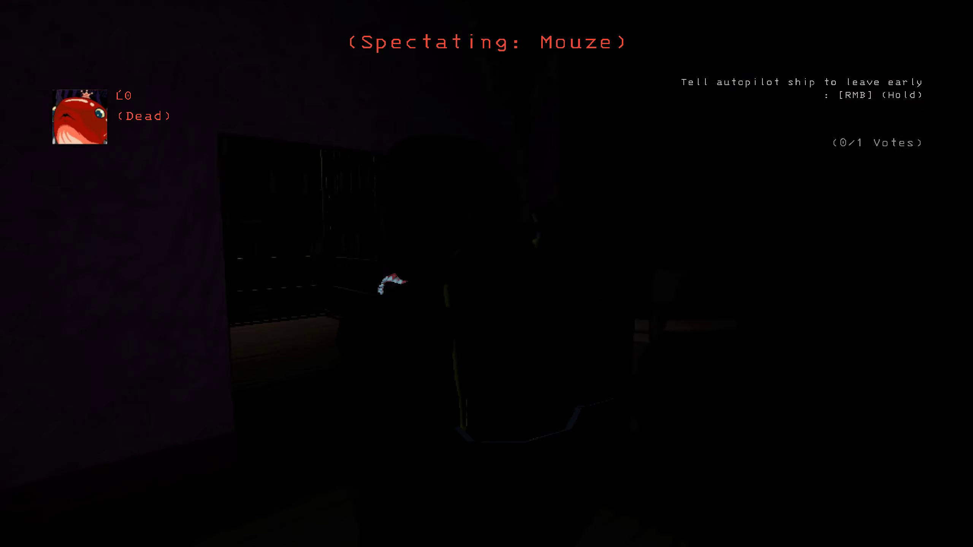
{"action": "left_click", "coordinate": [486, 274]}
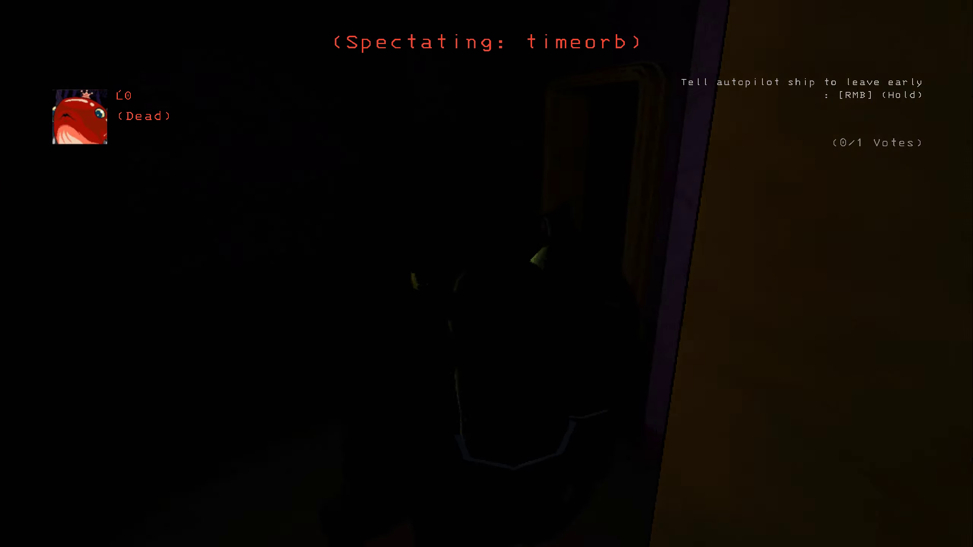
{"action": "left_click", "coordinate": [486, 274]}
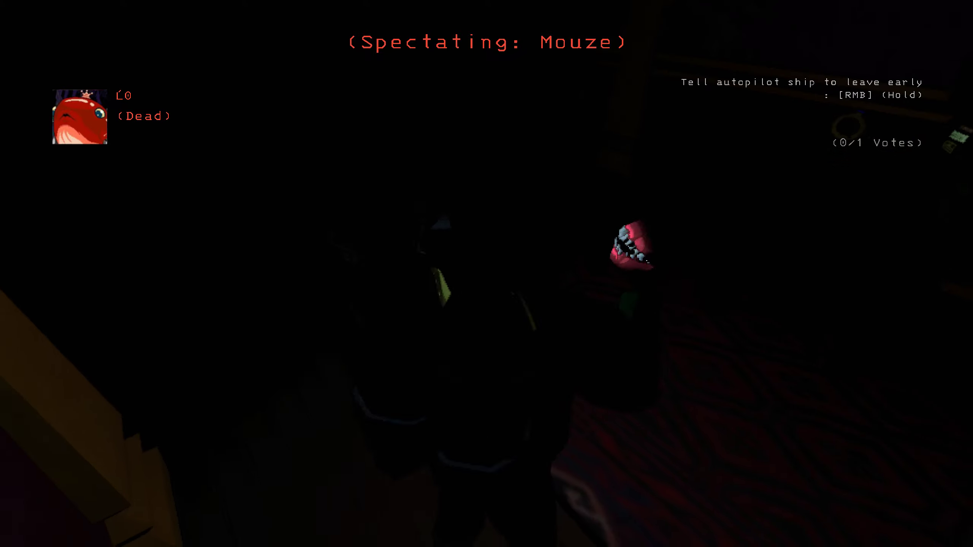
{"action": "left_click", "coordinate": [487, 274]}
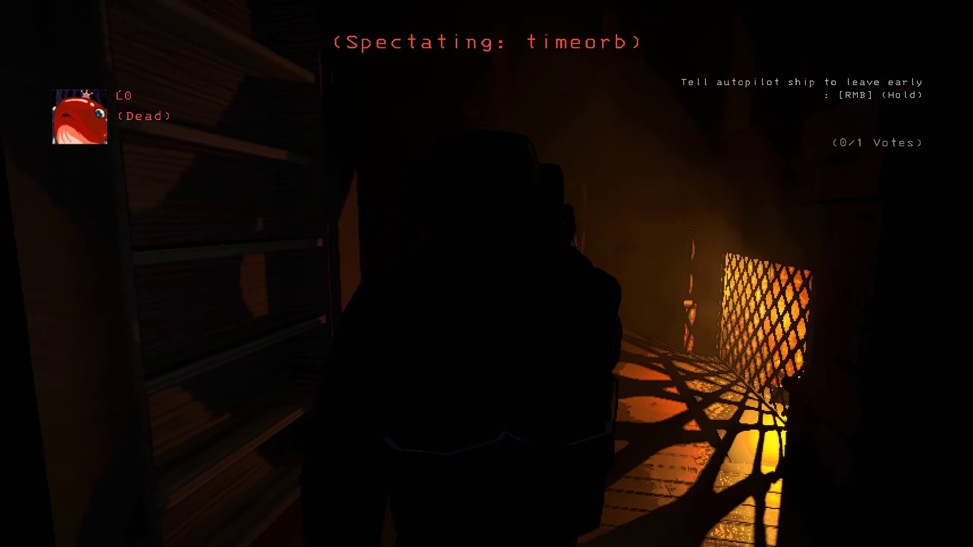
{"action": "left_click", "coordinate": [487, 274]}
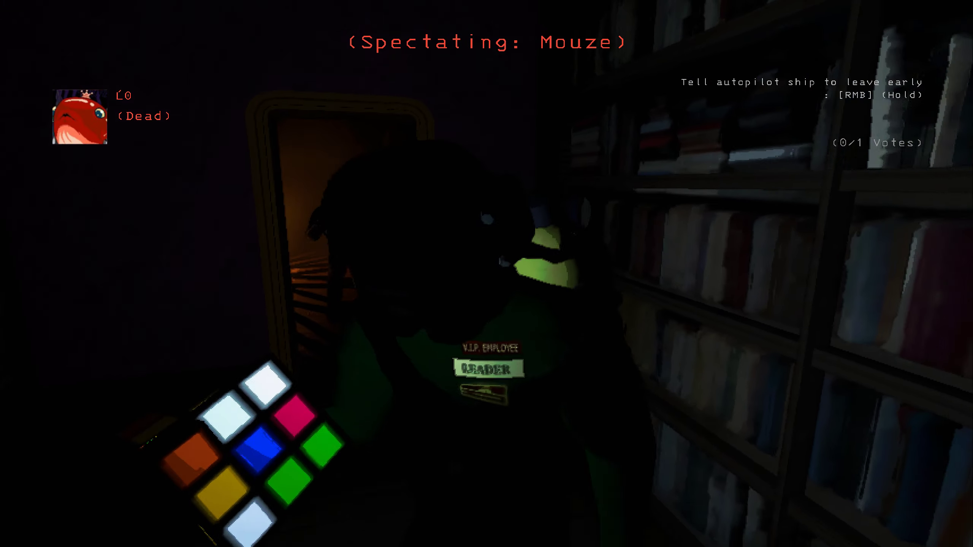
{"action": "left_click", "coordinate": [487, 274]}
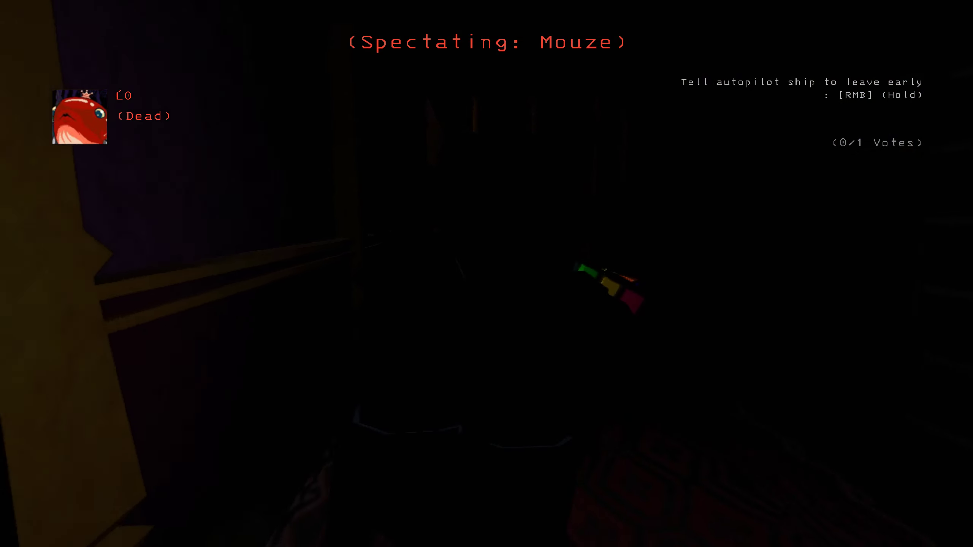
{"action": "left_click", "coordinate": [487, 274]}
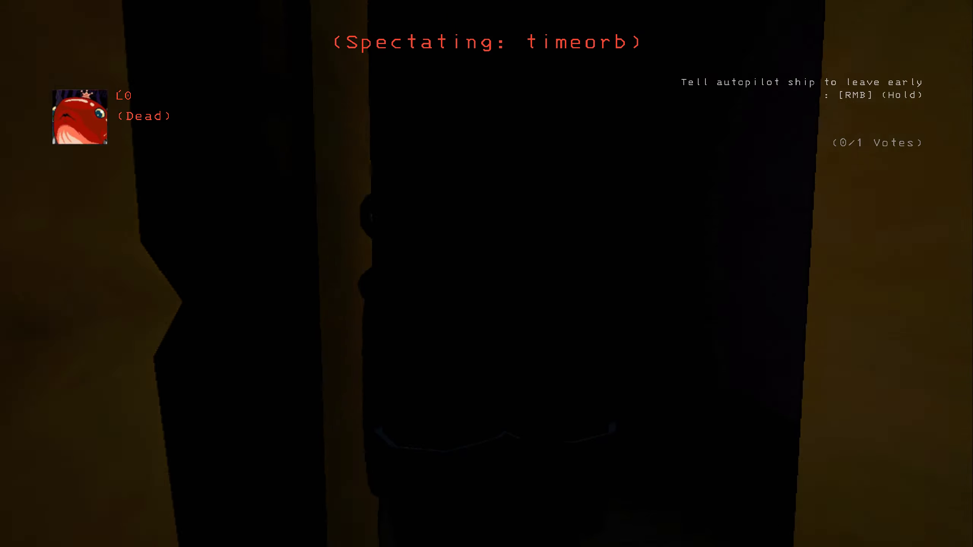
{"action": "left_click", "coordinate": [487, 273]}
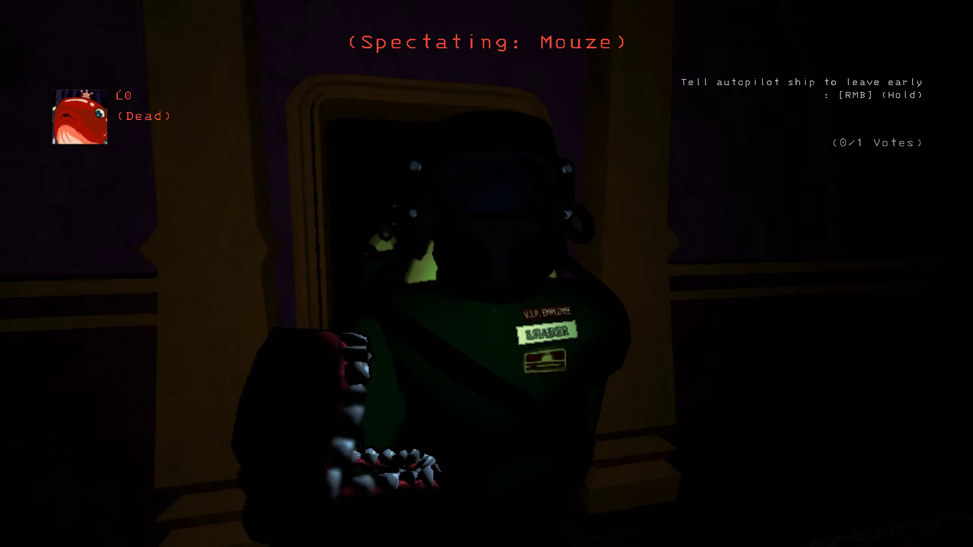
{"action": "left_click", "coordinate": [487, 273]}
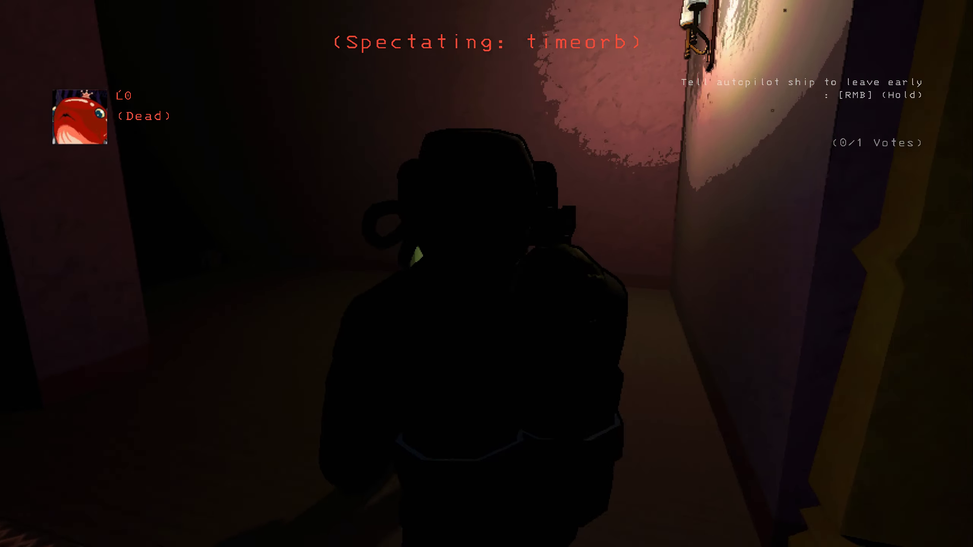
{"action": "left_click", "coordinate": [486, 274]}
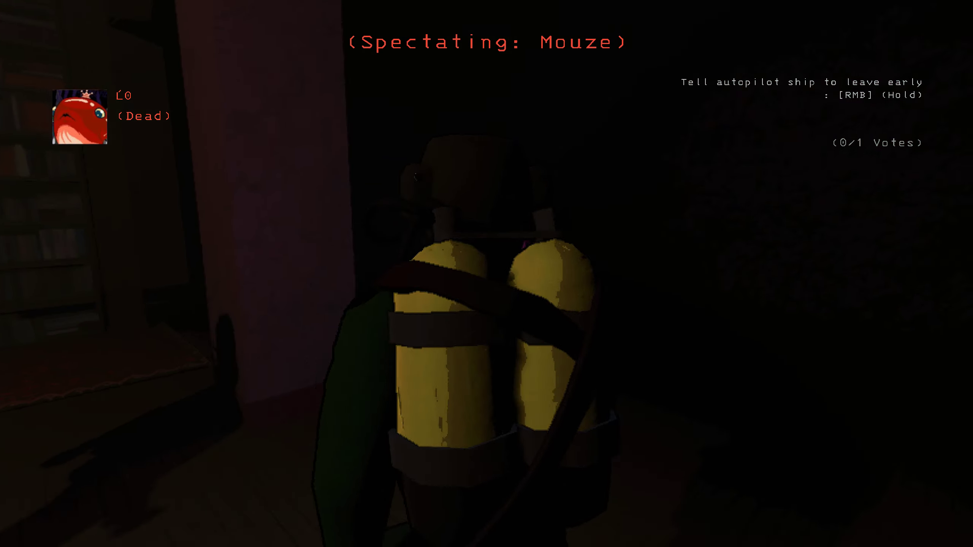
{"action": "left_click", "coordinate": [487, 274]}
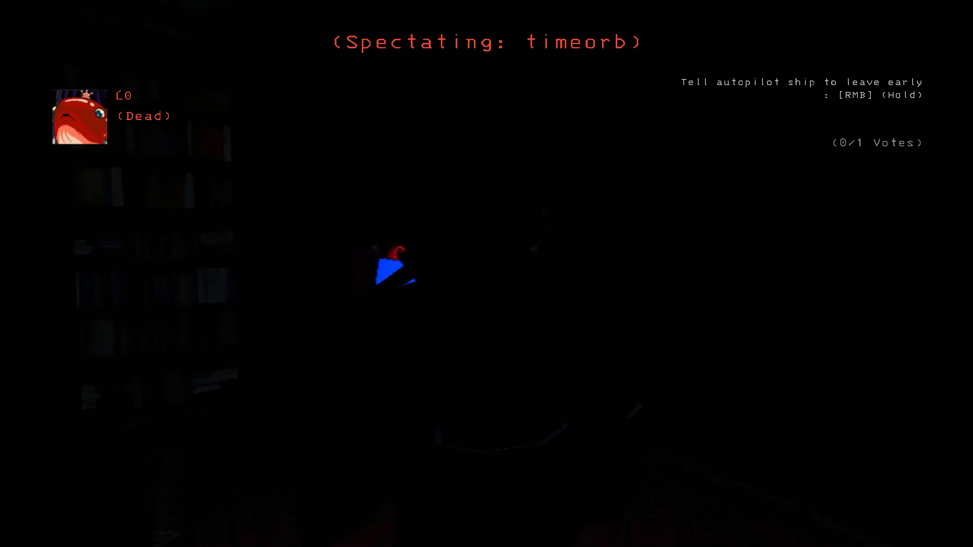
Switch the spectator view between timeorb and Mouze, stopping on Mouze holding the red teeth toy
{"action": "left_click", "coordinate": [486, 275]}
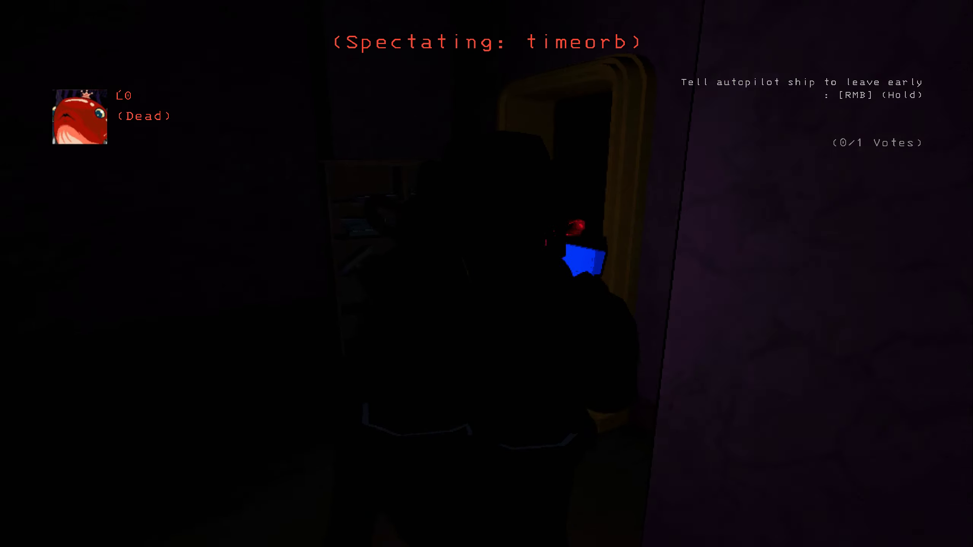
{"action": "left_click", "coordinate": [487, 275]}
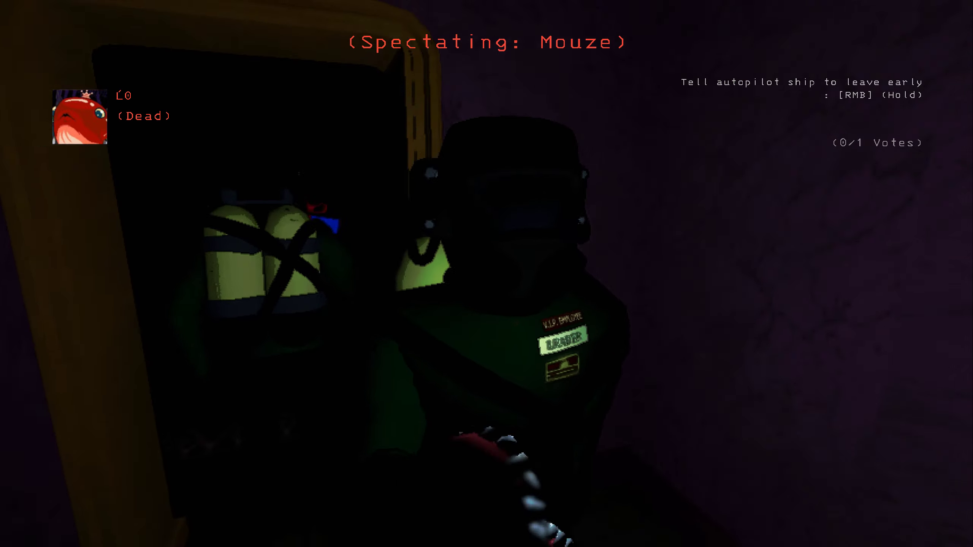
{"action": "left_click", "coordinate": [487, 274]}
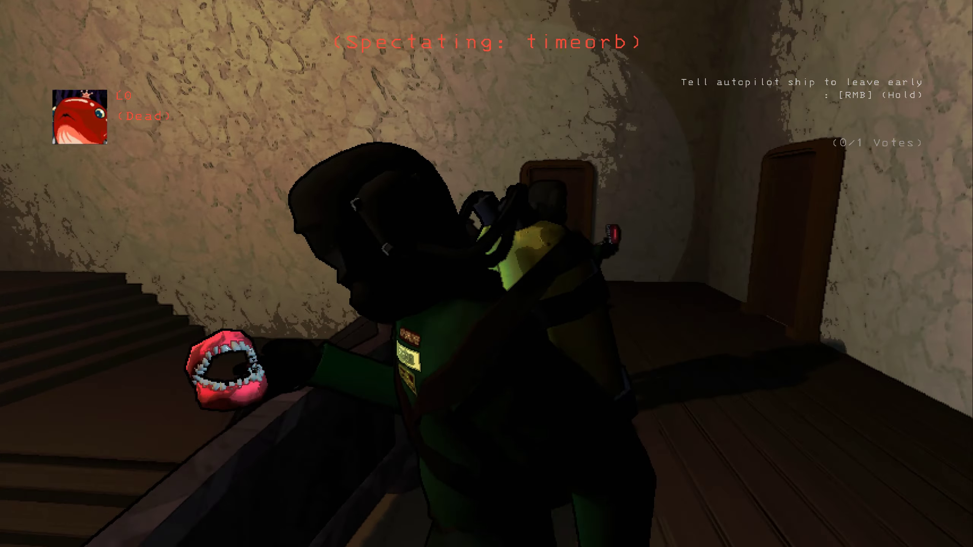
{"action": "left_click", "coordinate": [487, 274]}
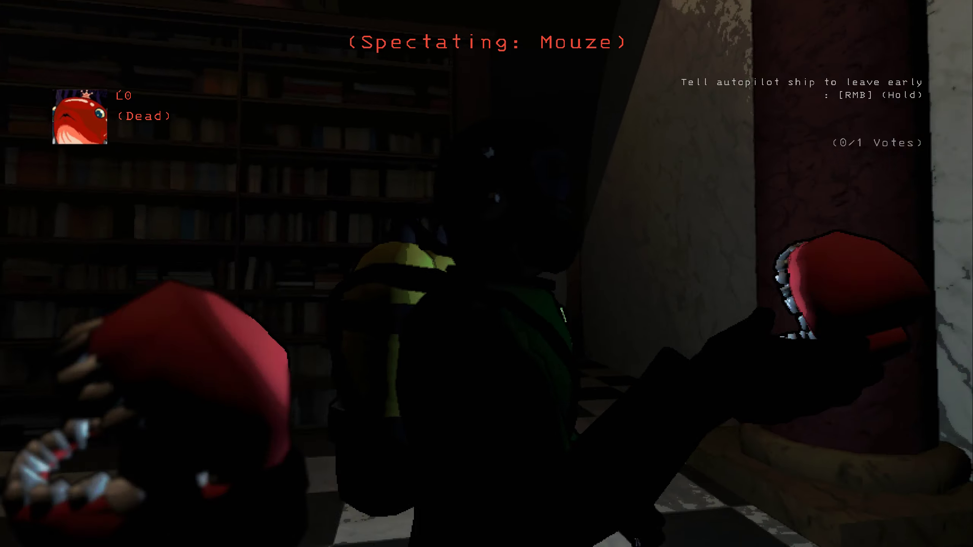
{"action": "left_click", "coordinate": [487, 274]}
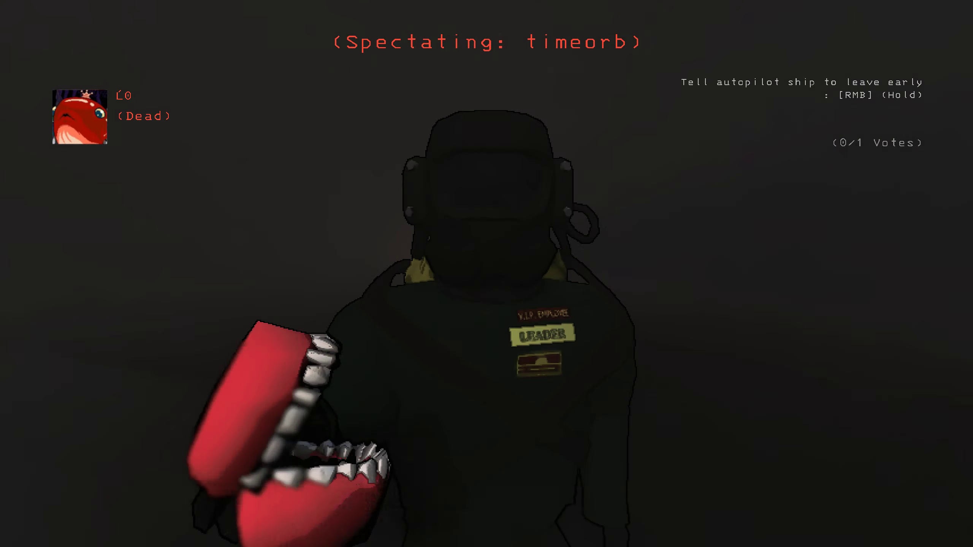
{"action": "left_click", "coordinate": [487, 274]}
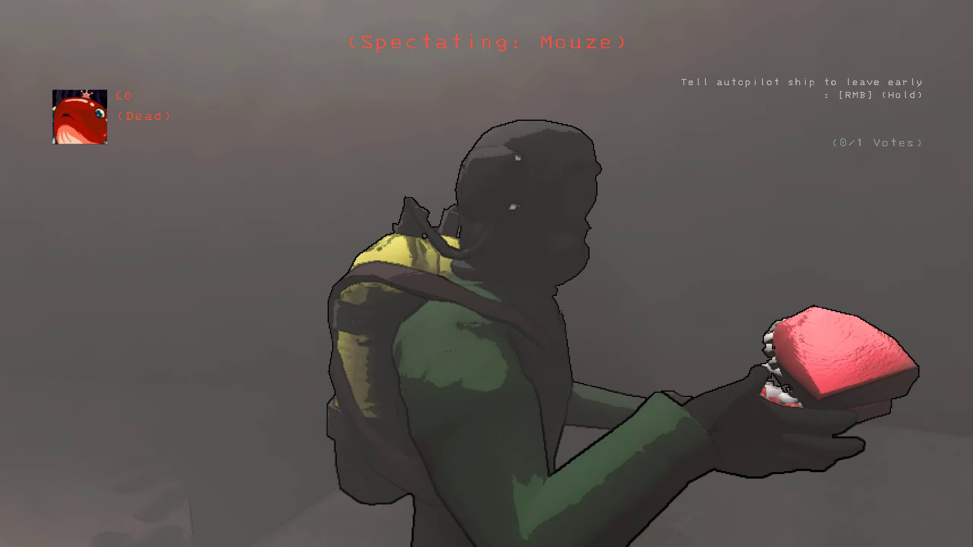
Switch the spectator camera to timeorb and wait until the whole crew is dead
{"action": "left_click", "coordinate": [487, 274]}
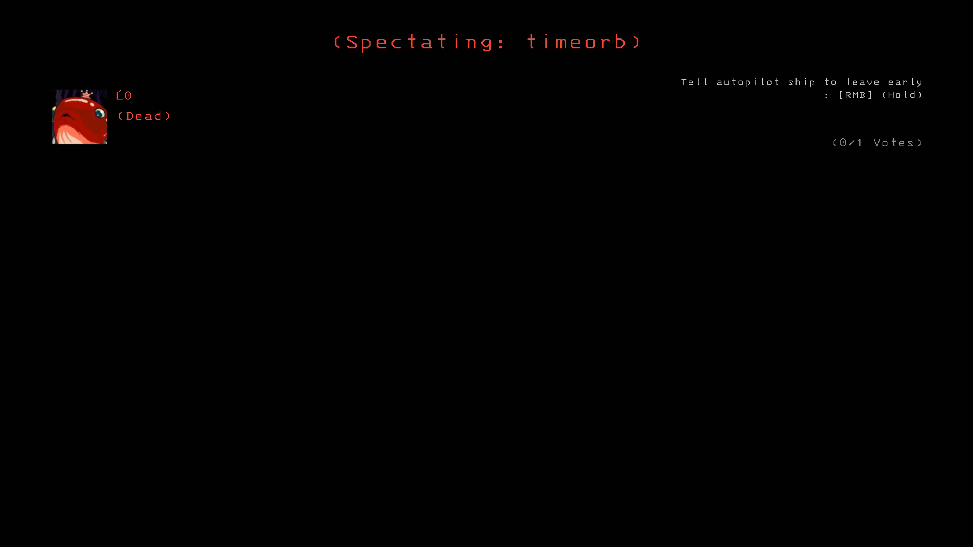